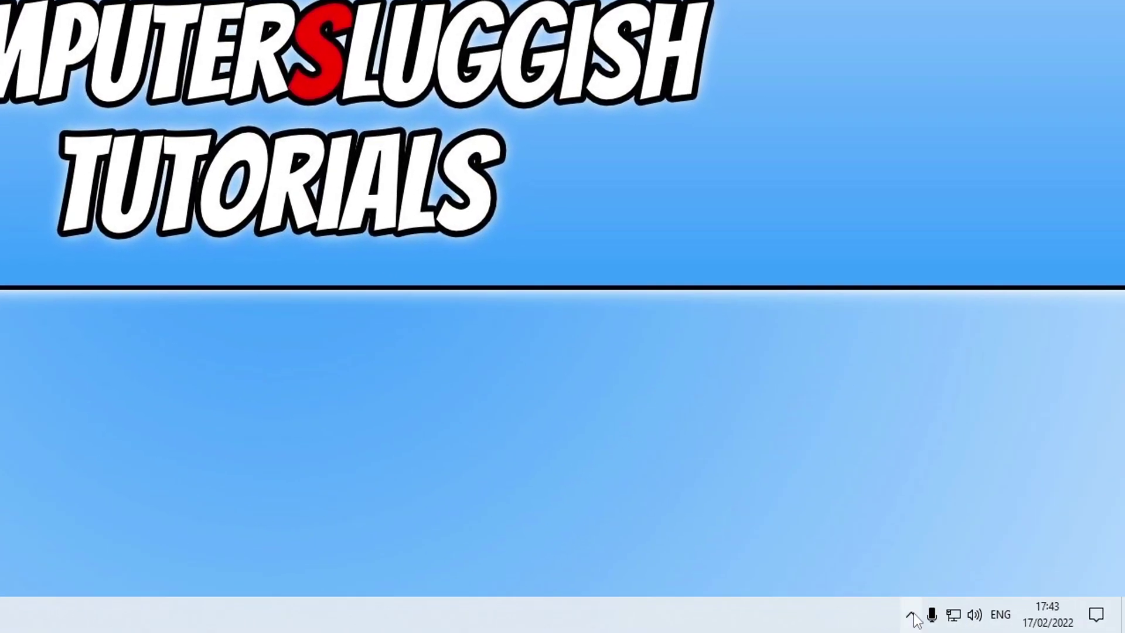
Show the hidden tray icons to check for the NVIDIA icon, which is missing
left_click(955, 618)
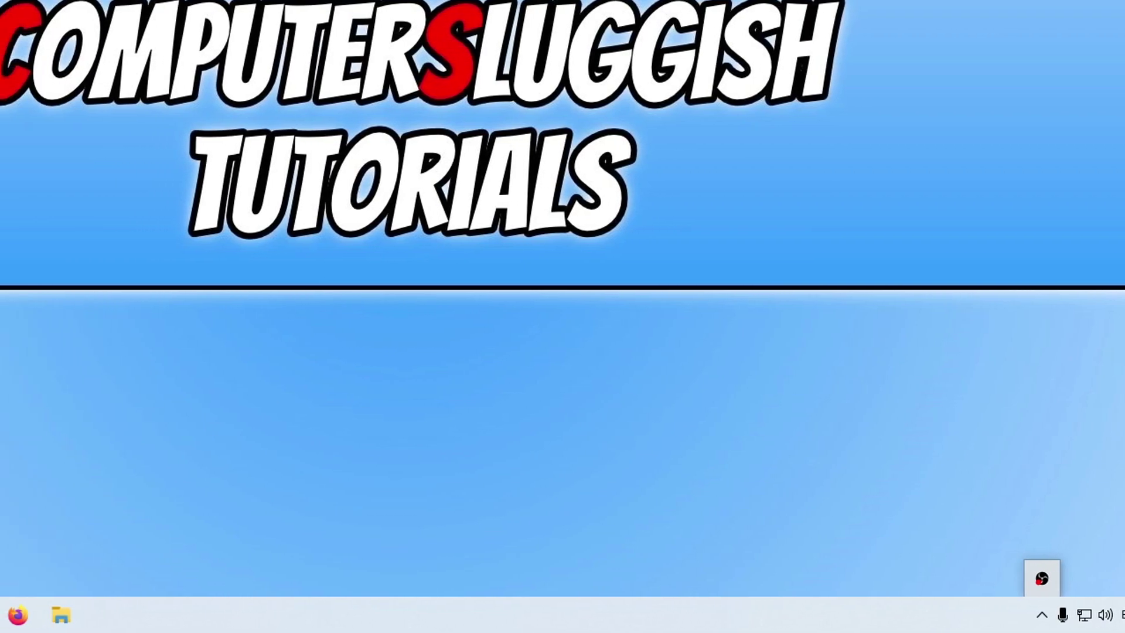
Open the Services console and select the NVIDIA Display Container LS service
key("super")
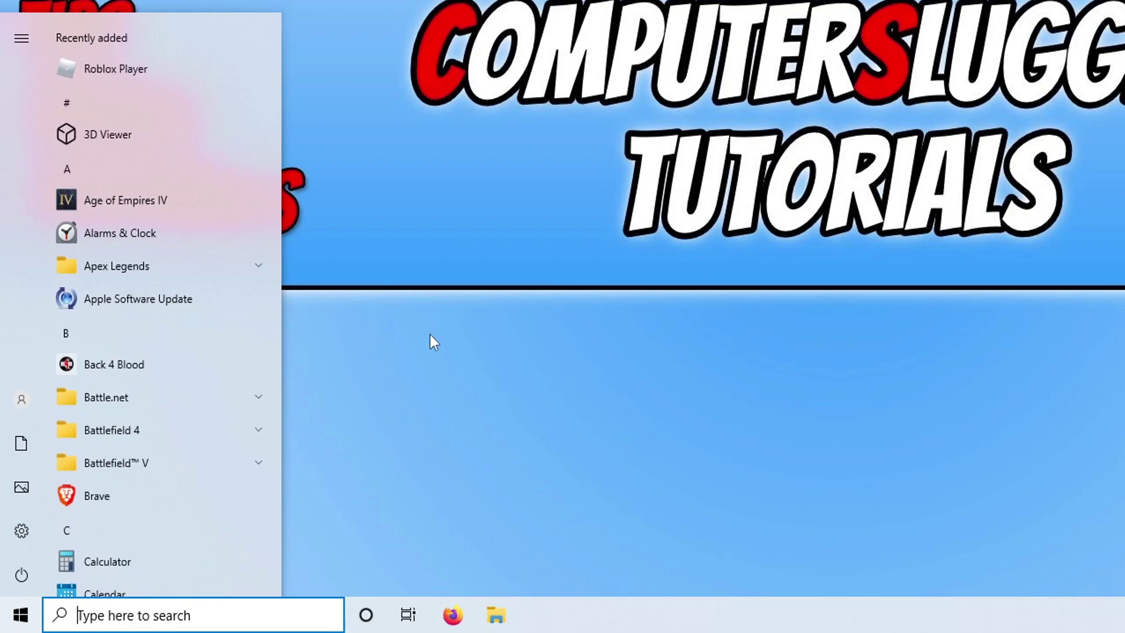
type("services")
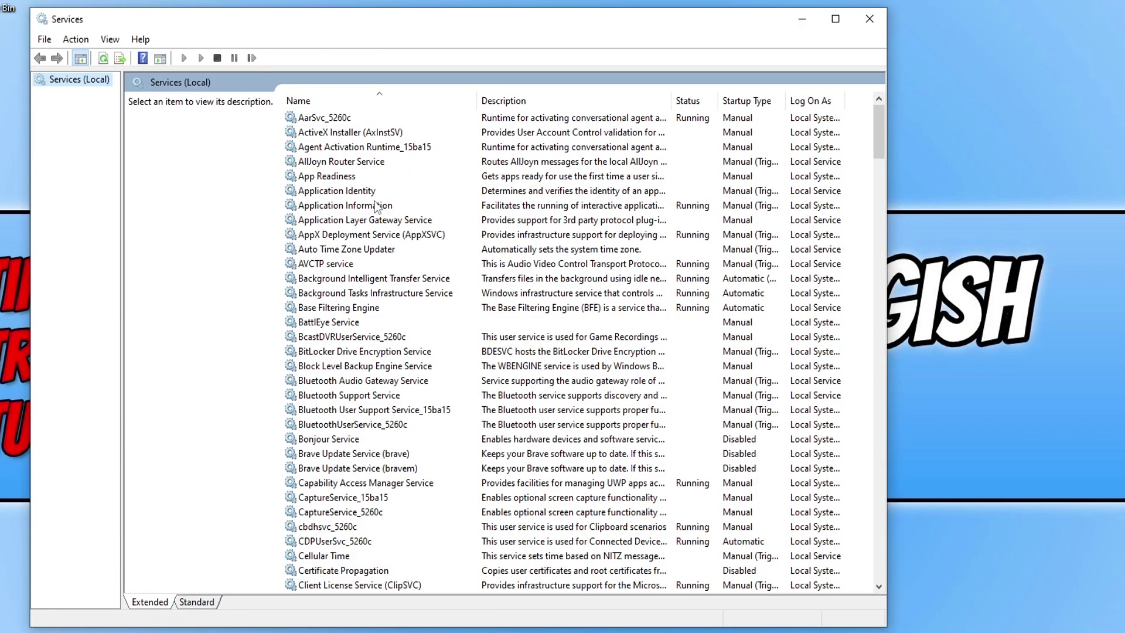
left_click(375, 206)
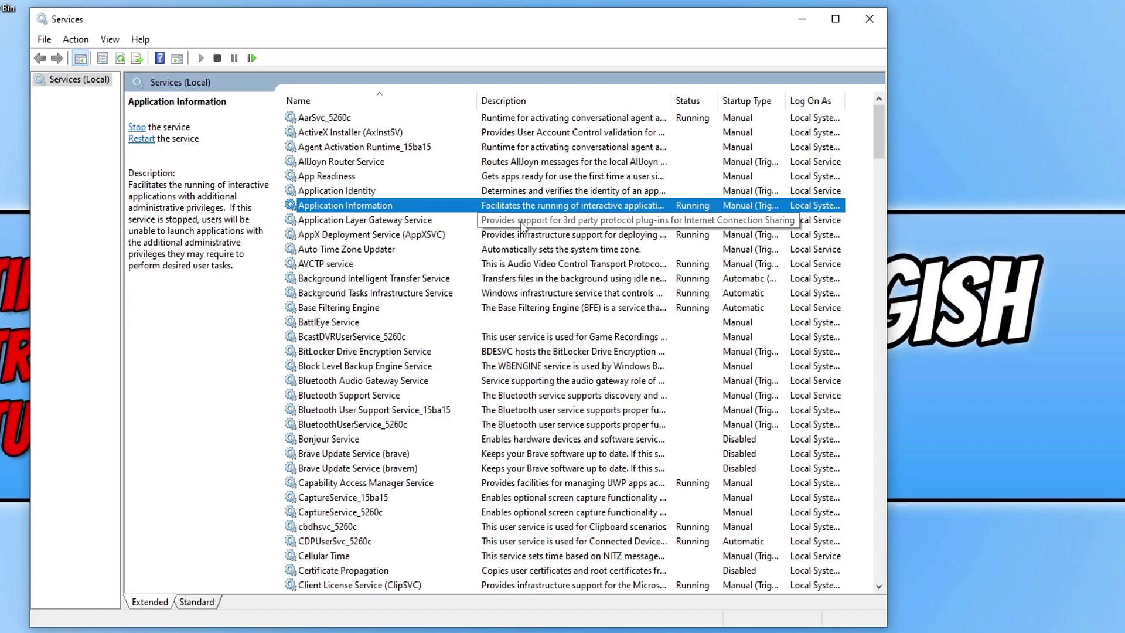
key("n")
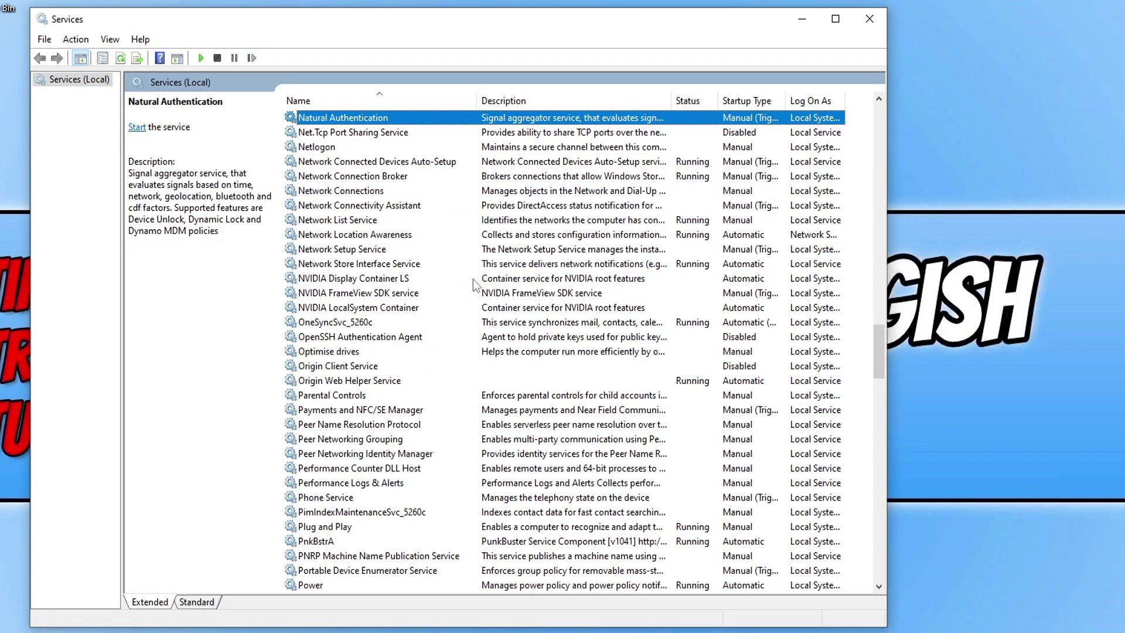
left_click(378, 280)
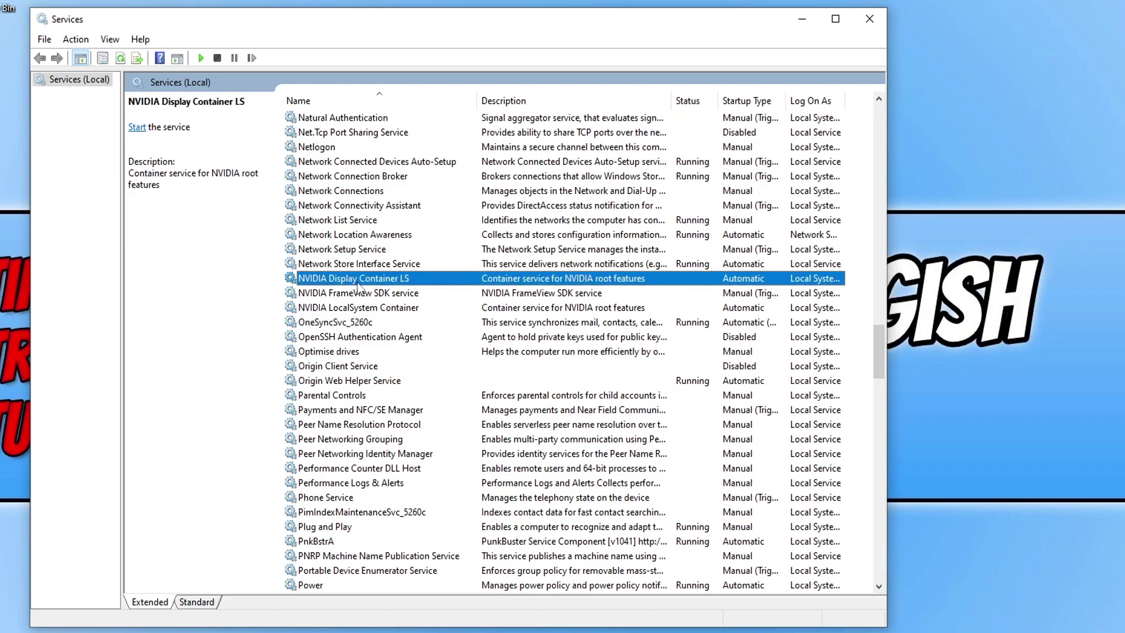
Start, stop and restart NVIDIA Display Container LS from its Properties, then select NVIDIA FrameView SDK service
right_click(403, 280)
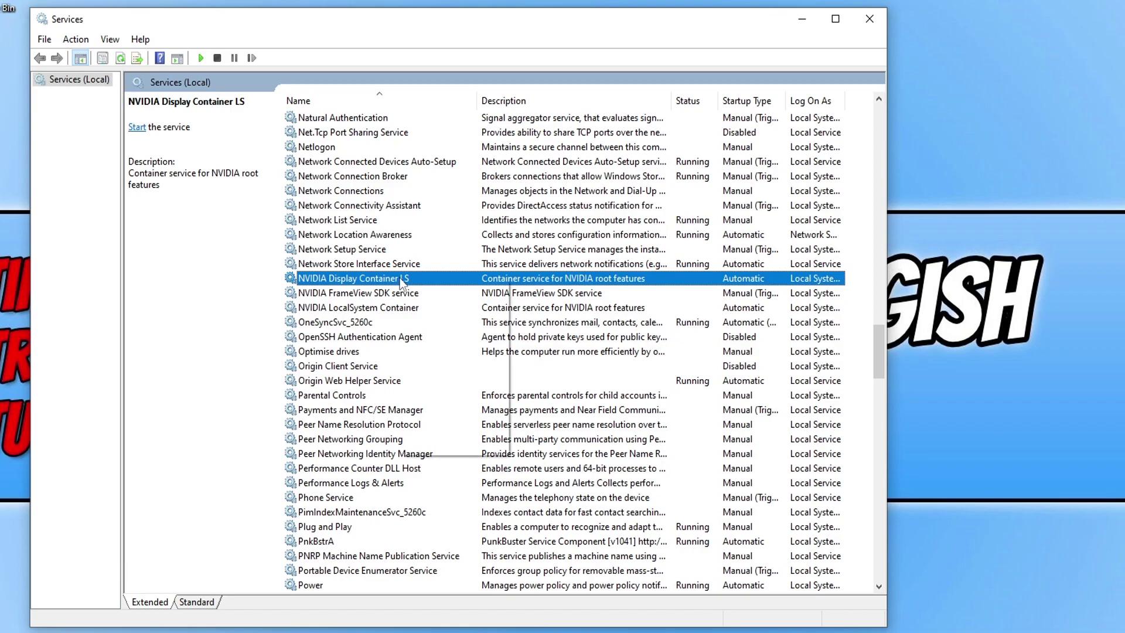
left_click(460, 420)
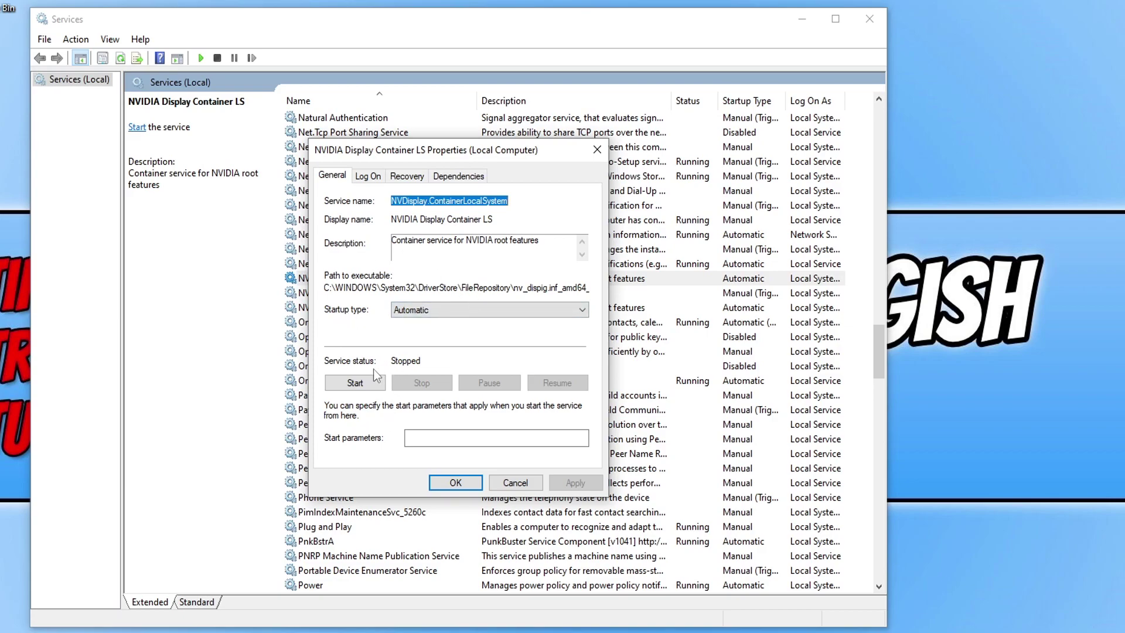
left_click(356, 382)
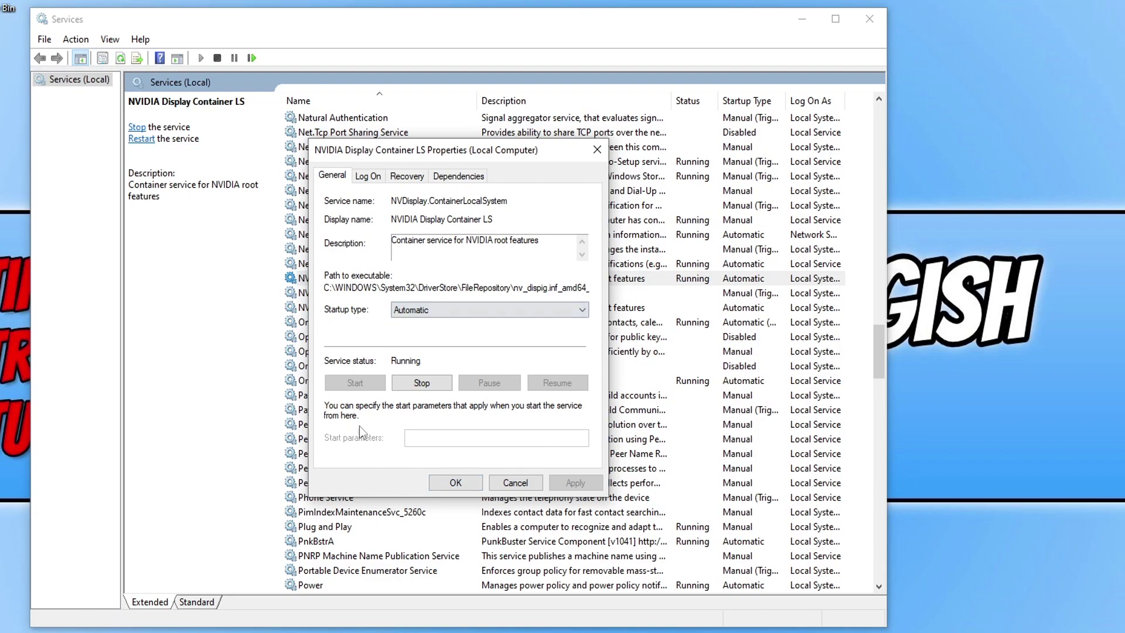
left_click(435, 384)
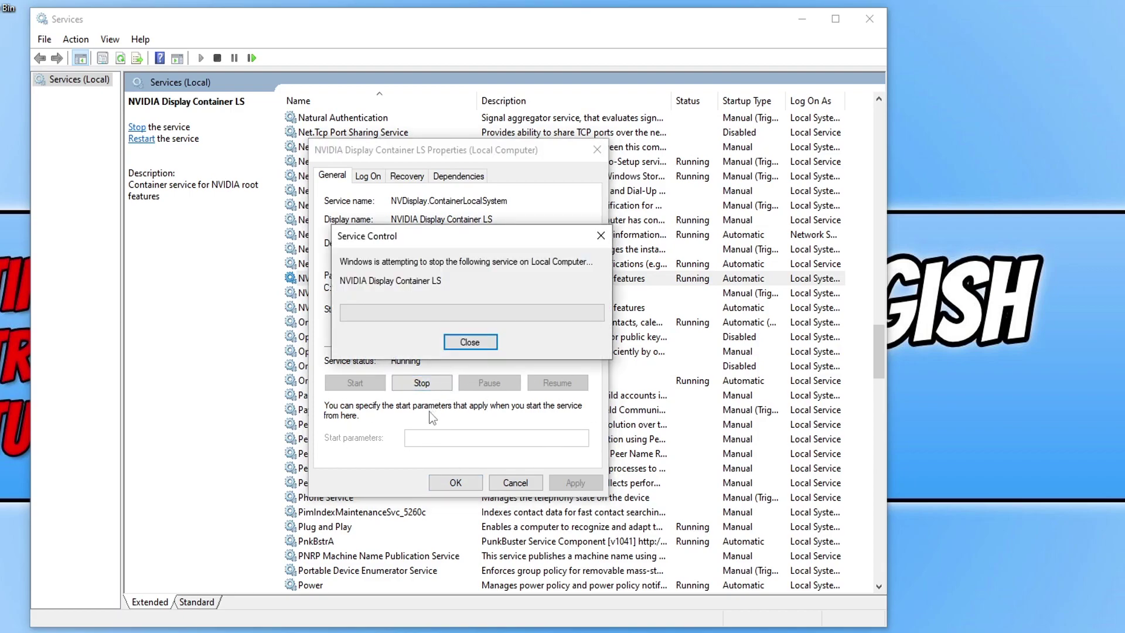
left_click(356, 385)
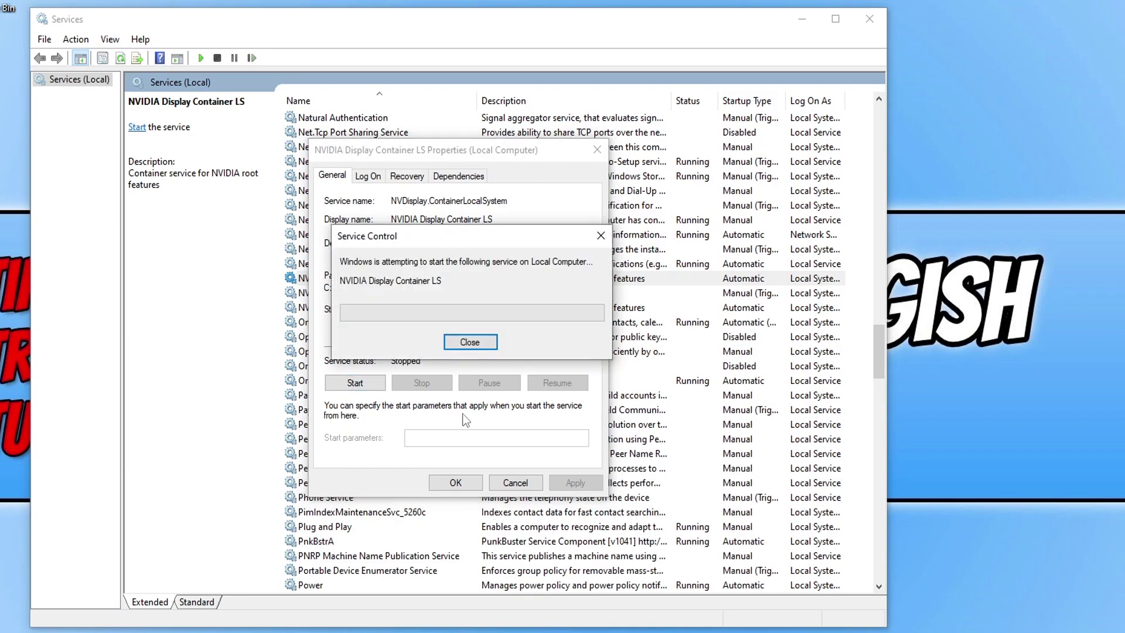
left_click(454, 482)
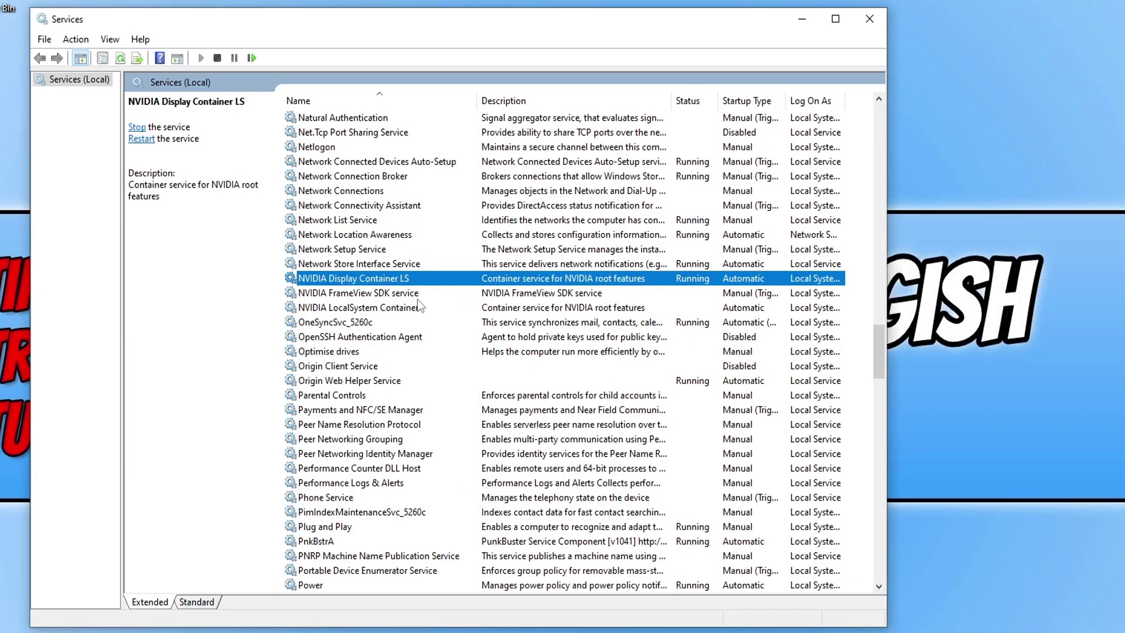
left_click(390, 294)
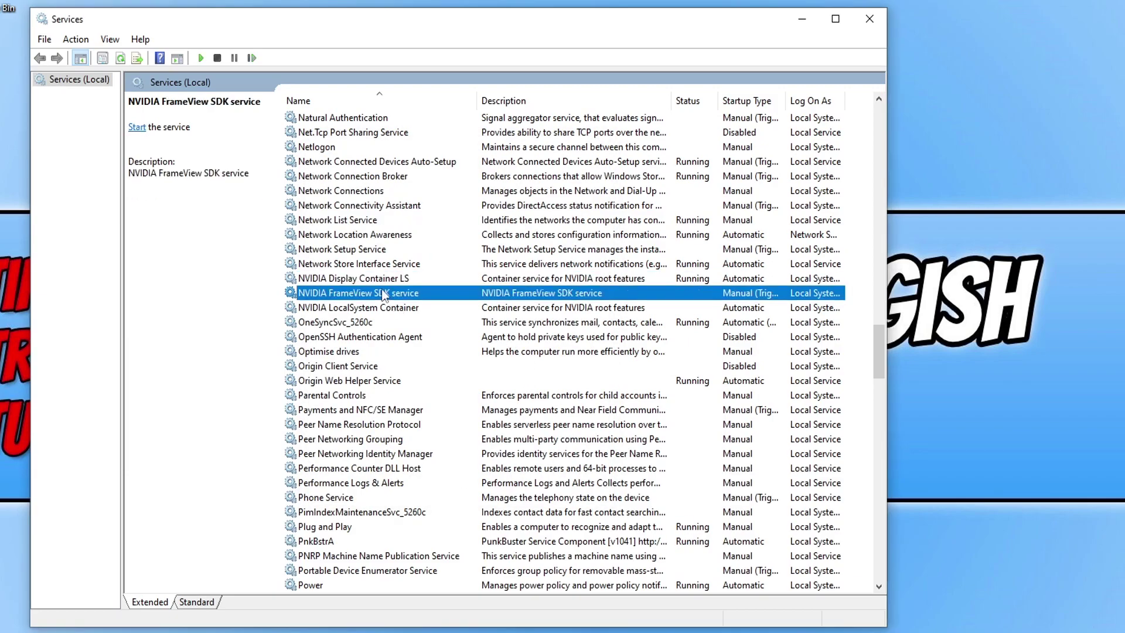
Check the NVIDIA FrameView SDK service properties without changing anything
right_click(414, 296)
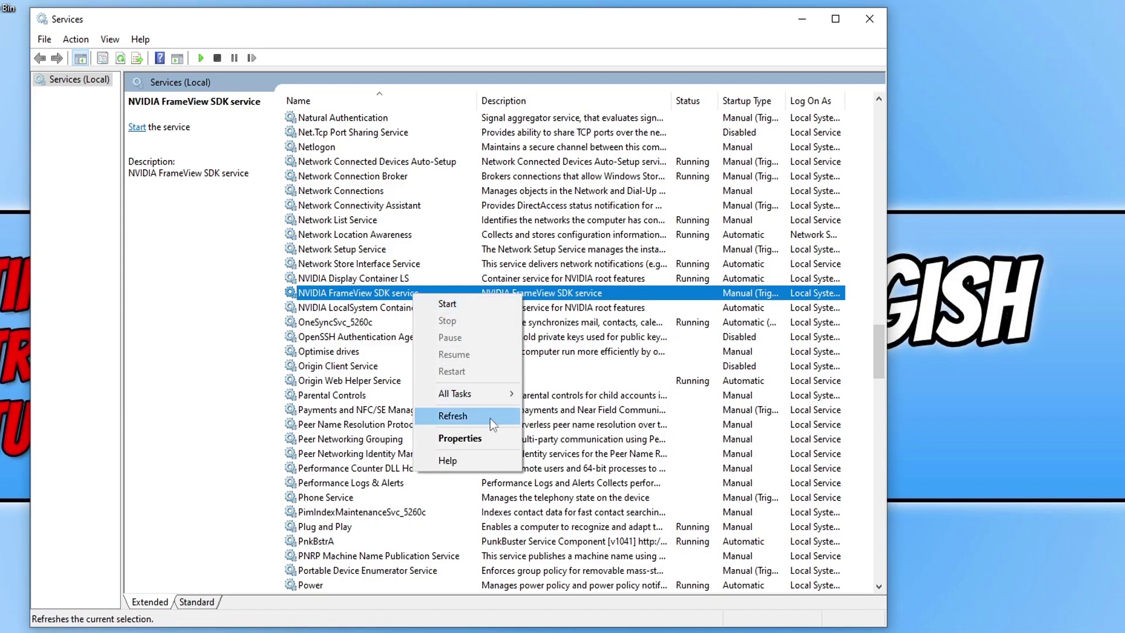
left_click(483, 437)
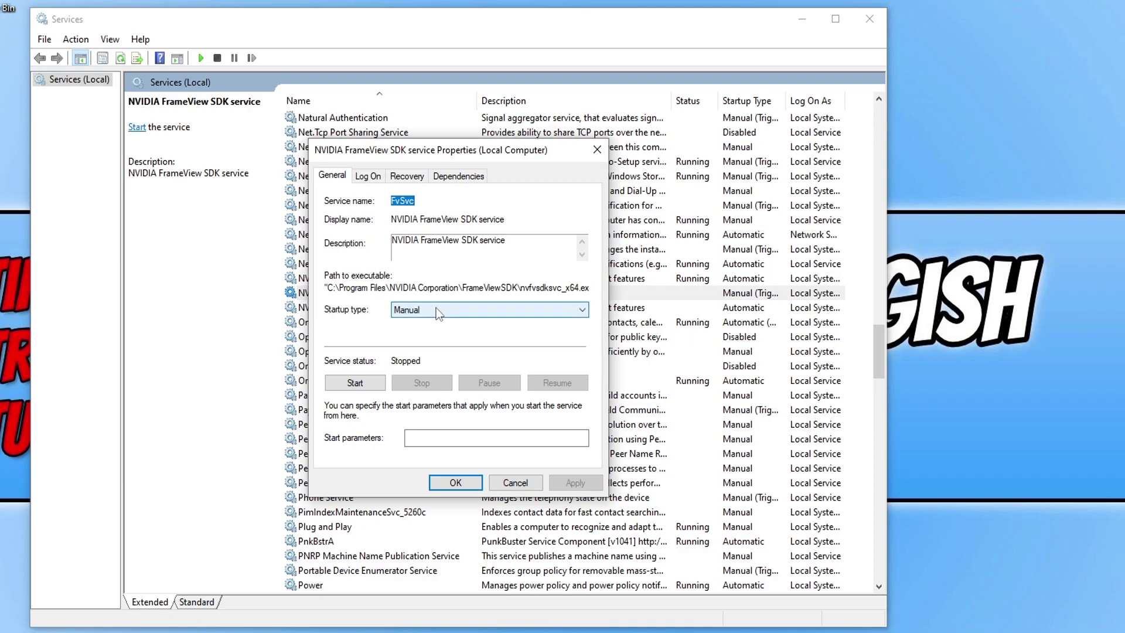
left_click(457, 482)
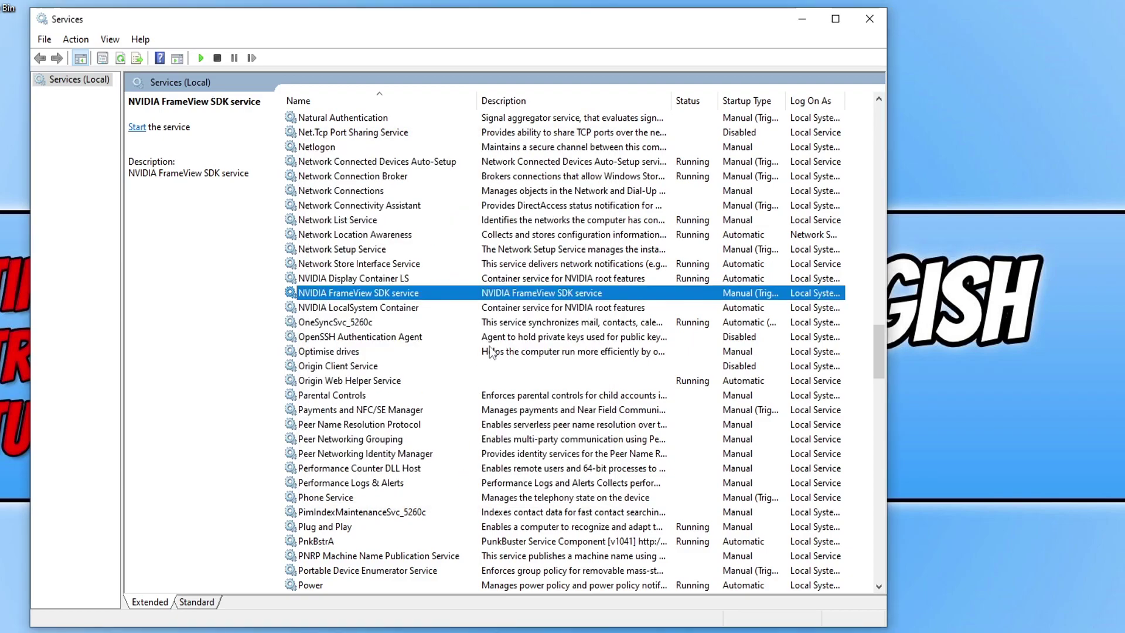
Start the NVIDIA LocalSystem Container service from its Properties
right_click(420, 308)
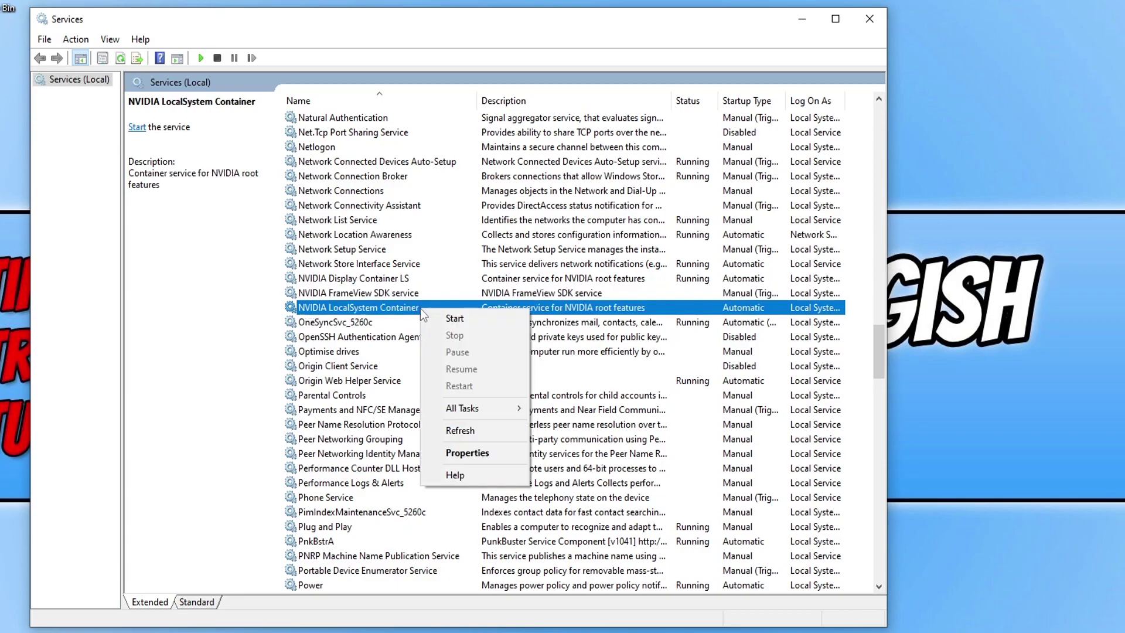
left_click(481, 453)
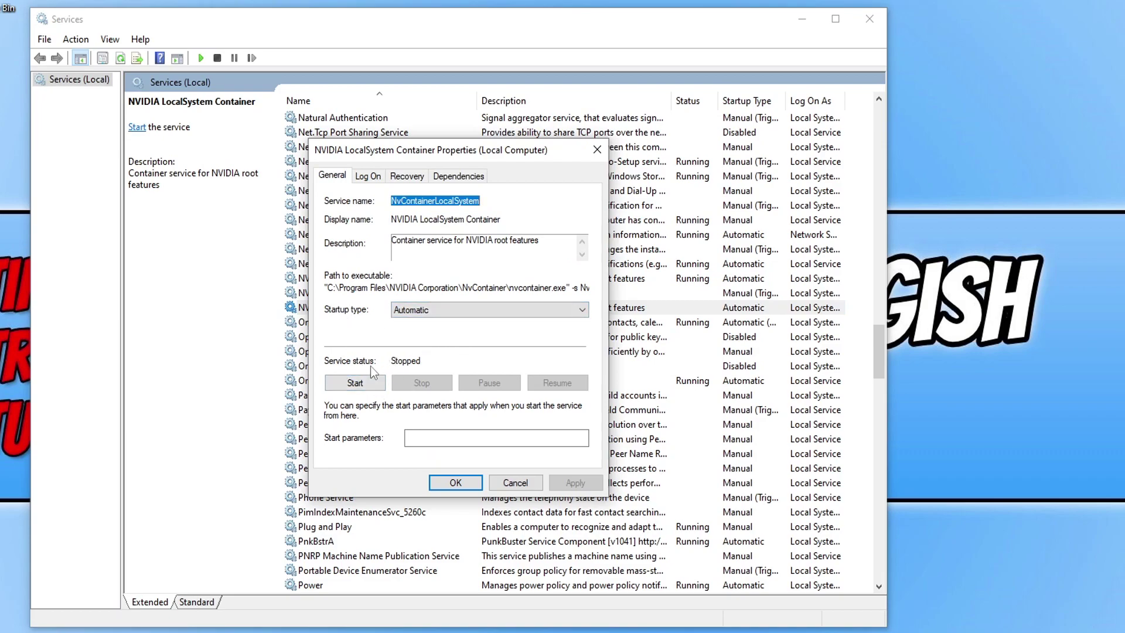
left_click(378, 384)
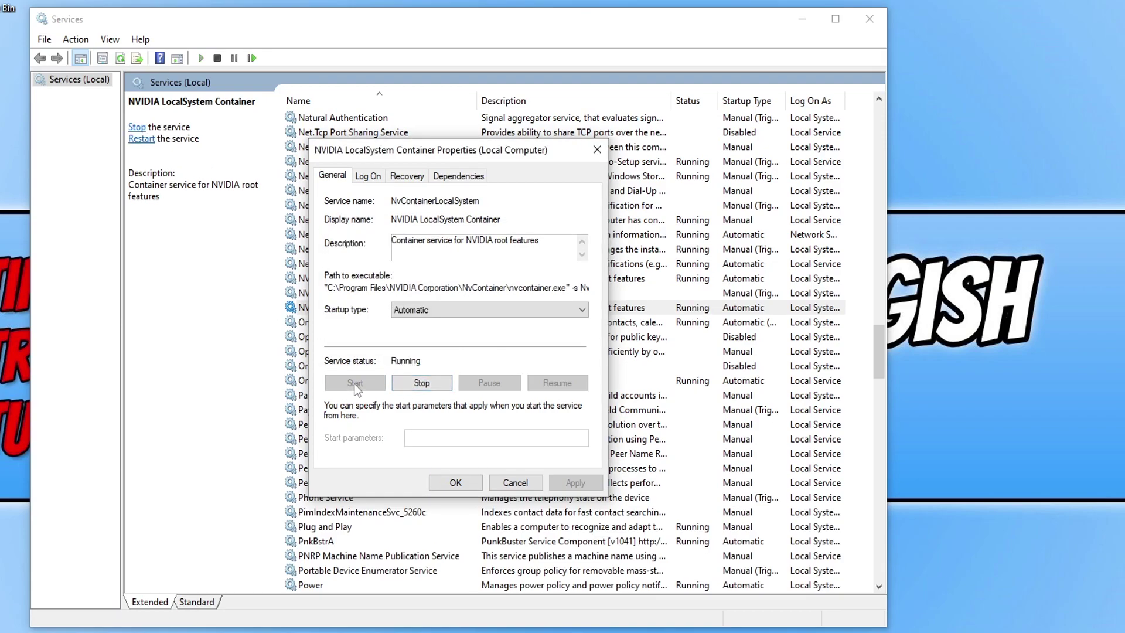
left_click(455, 482)
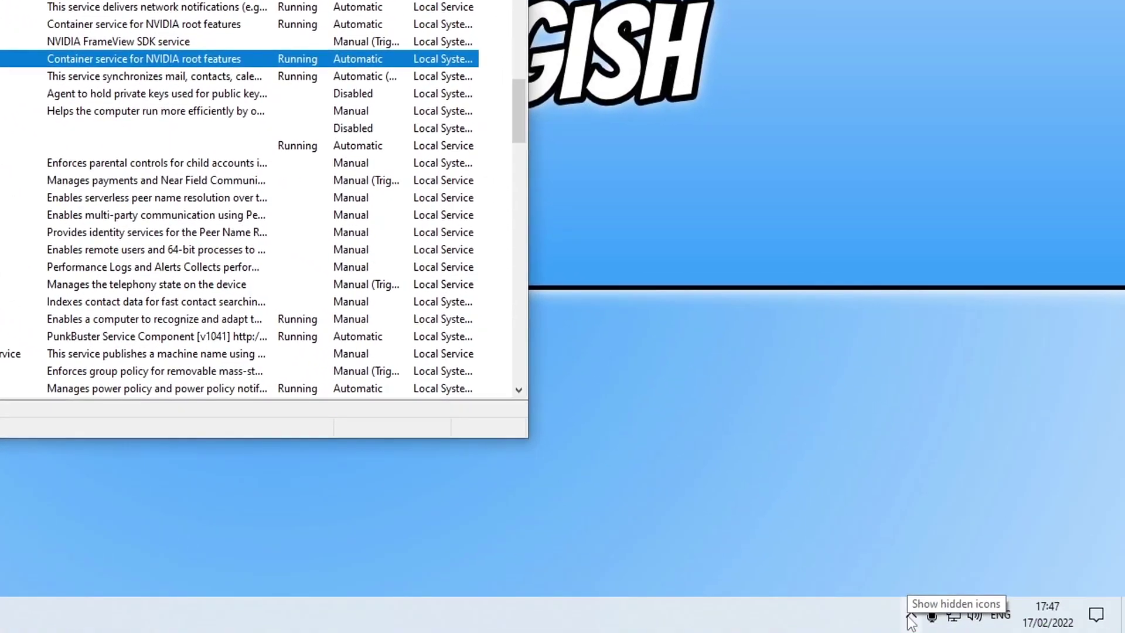
Open NVIDIA Control Panel from the tray to confirm driver 511.23, then bring up the Start menu
left_click(912, 620)
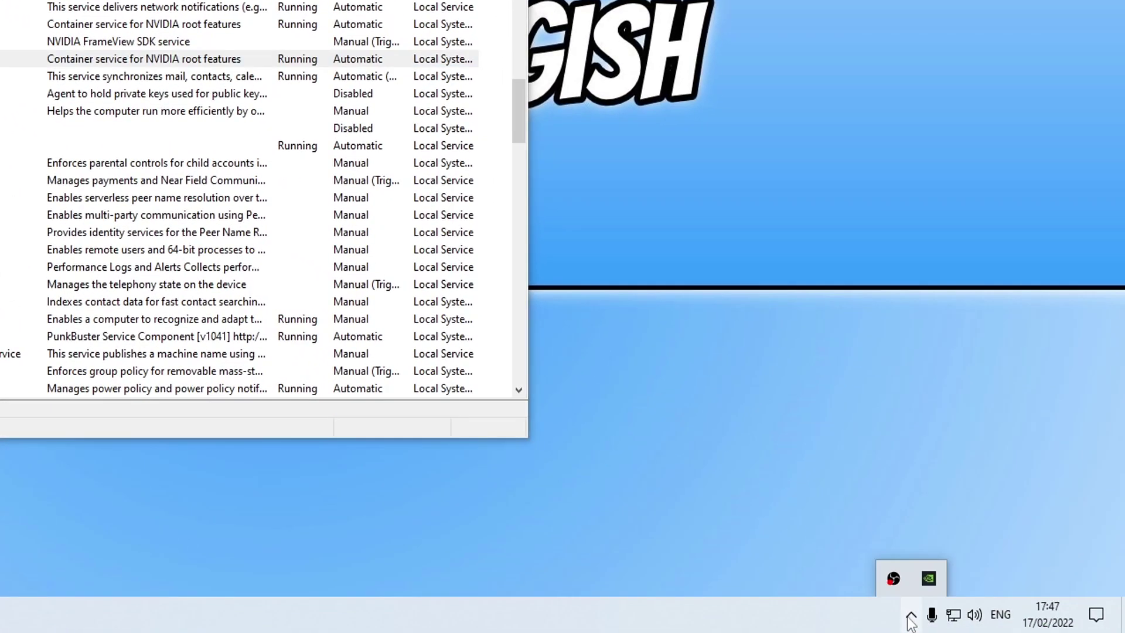
right_click(934, 577)
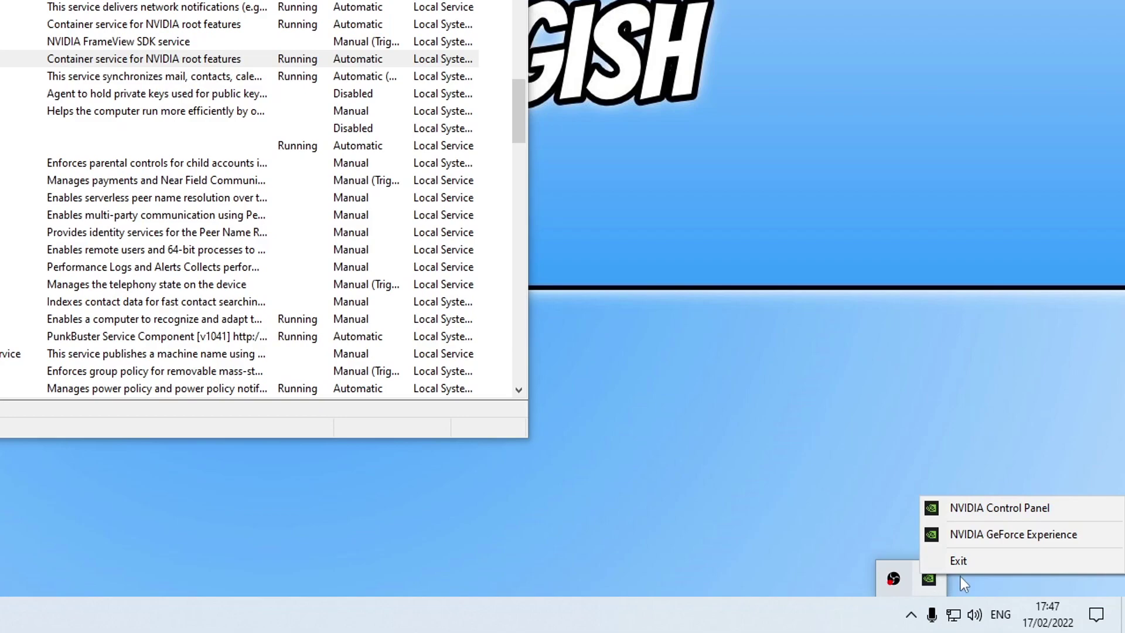
left_click(1022, 506)
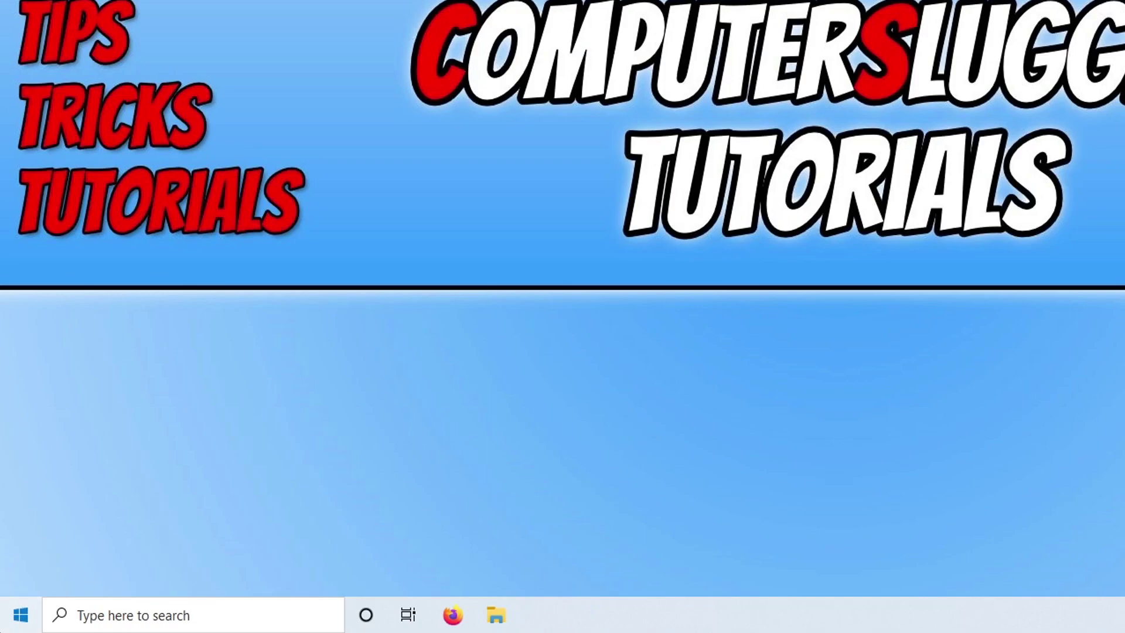
key("super")
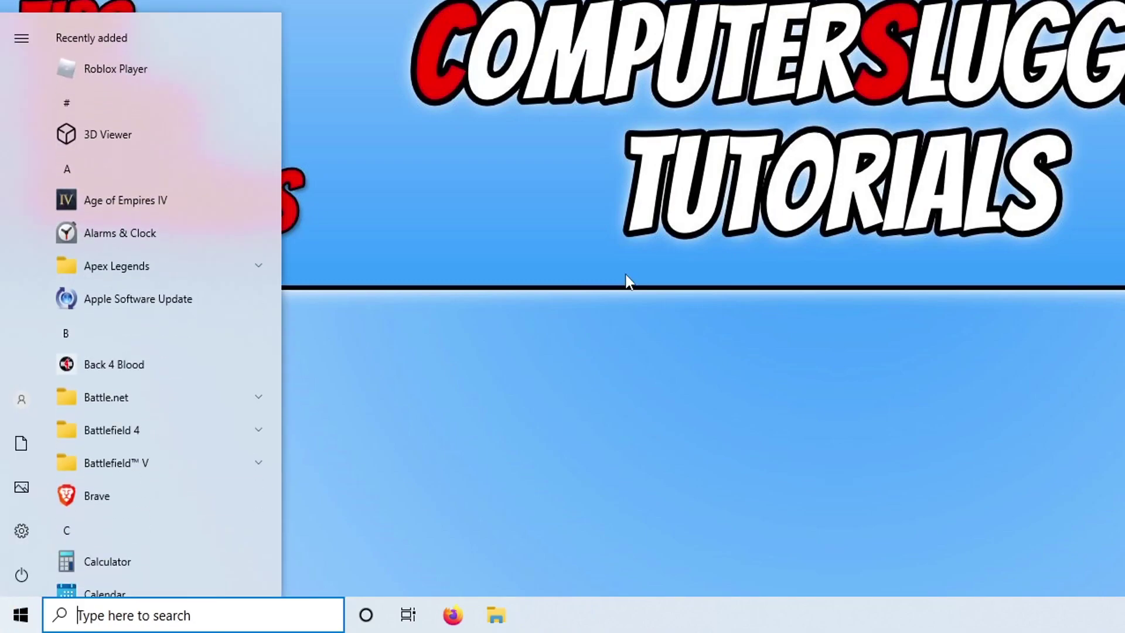
In Device Manager, search automatically for an updated GeForce GTX 1660 SUPER driver
type("device")
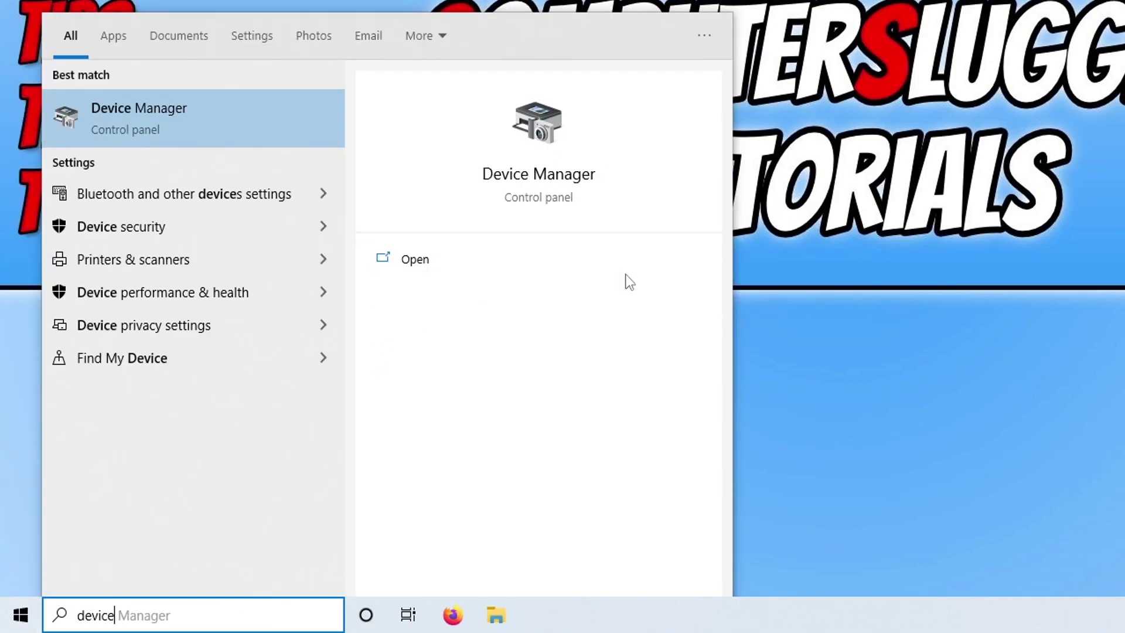
left_click(272, 133)
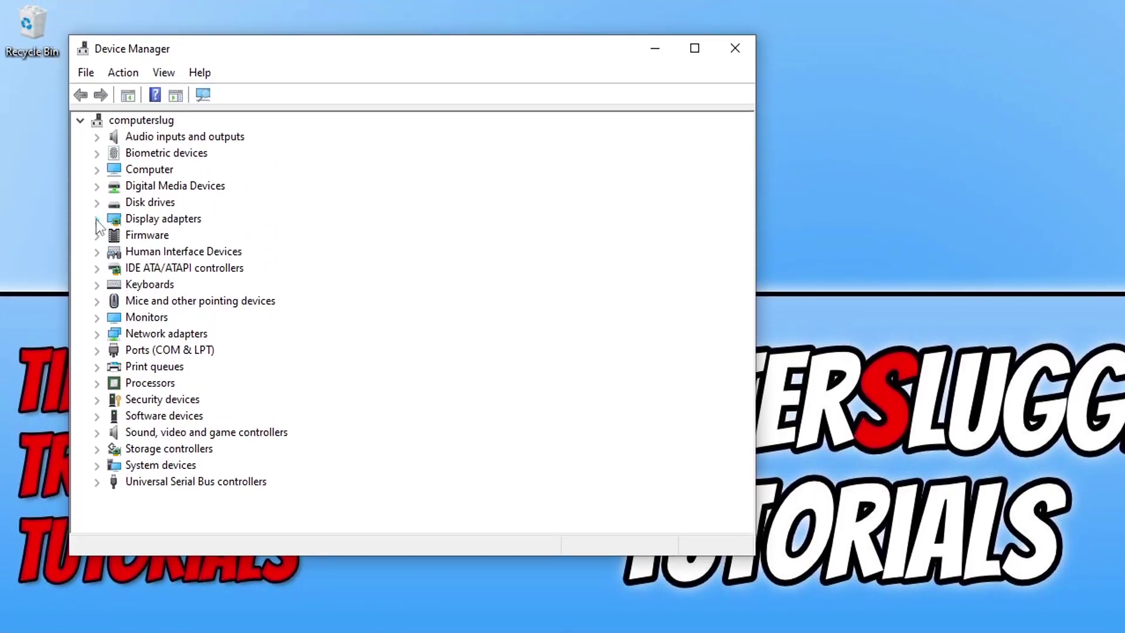
left_click(97, 220)
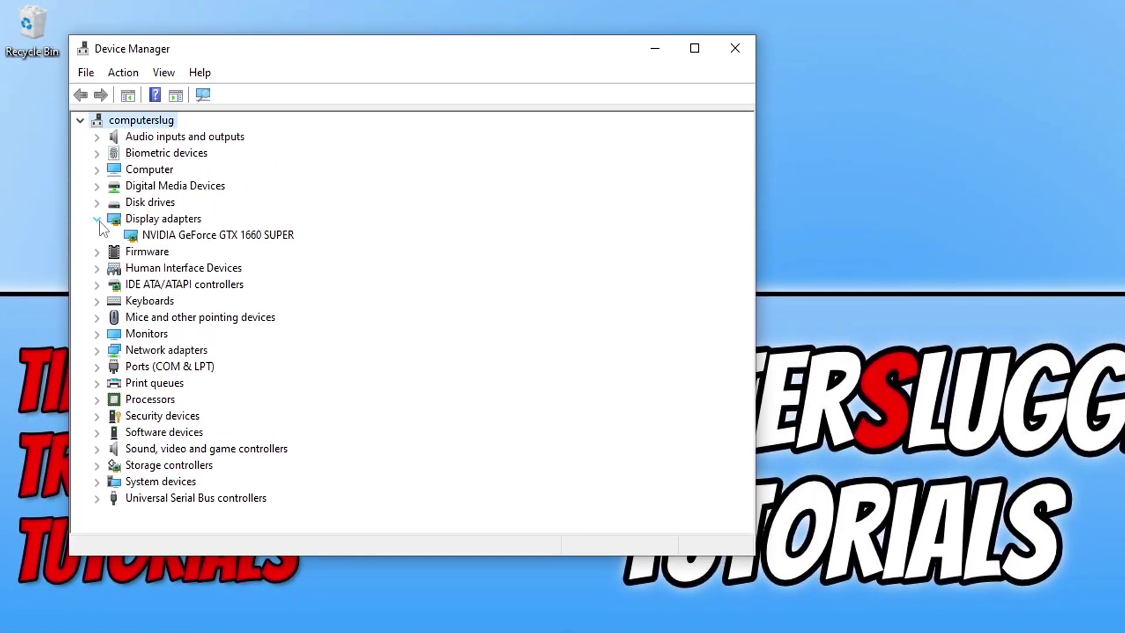
right_click(226, 240)
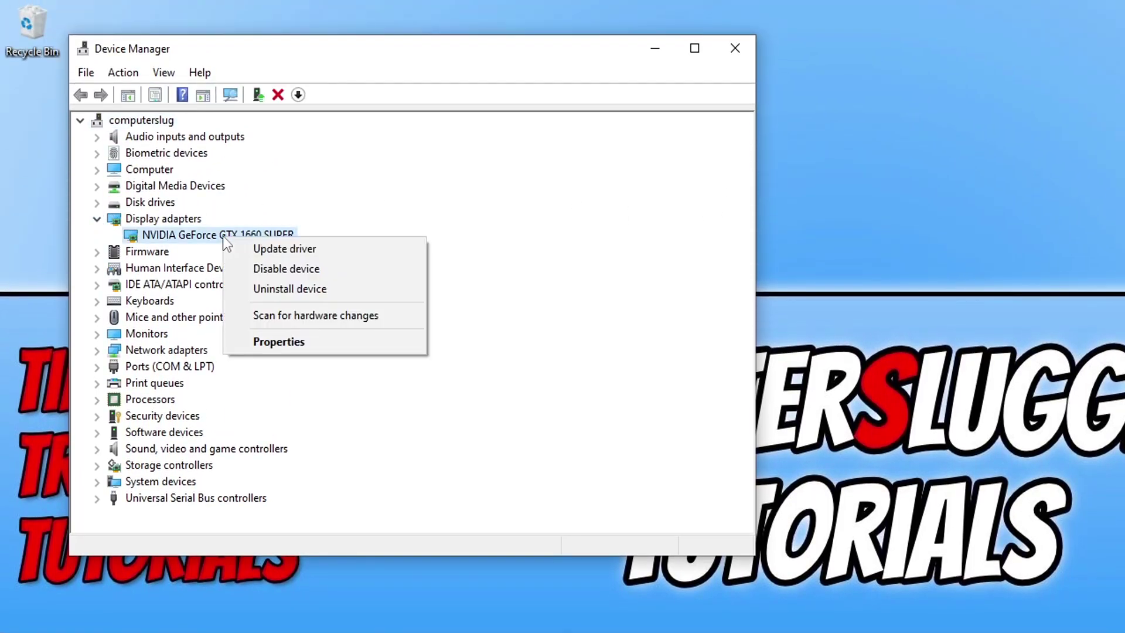
left_click(349, 249)
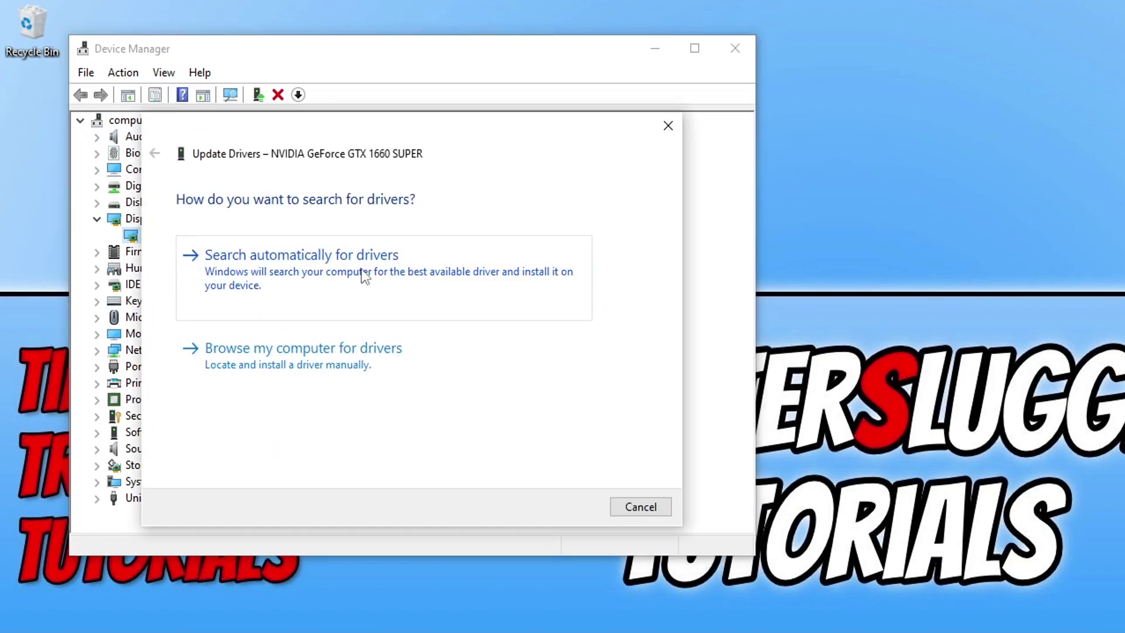
left_click(474, 267)
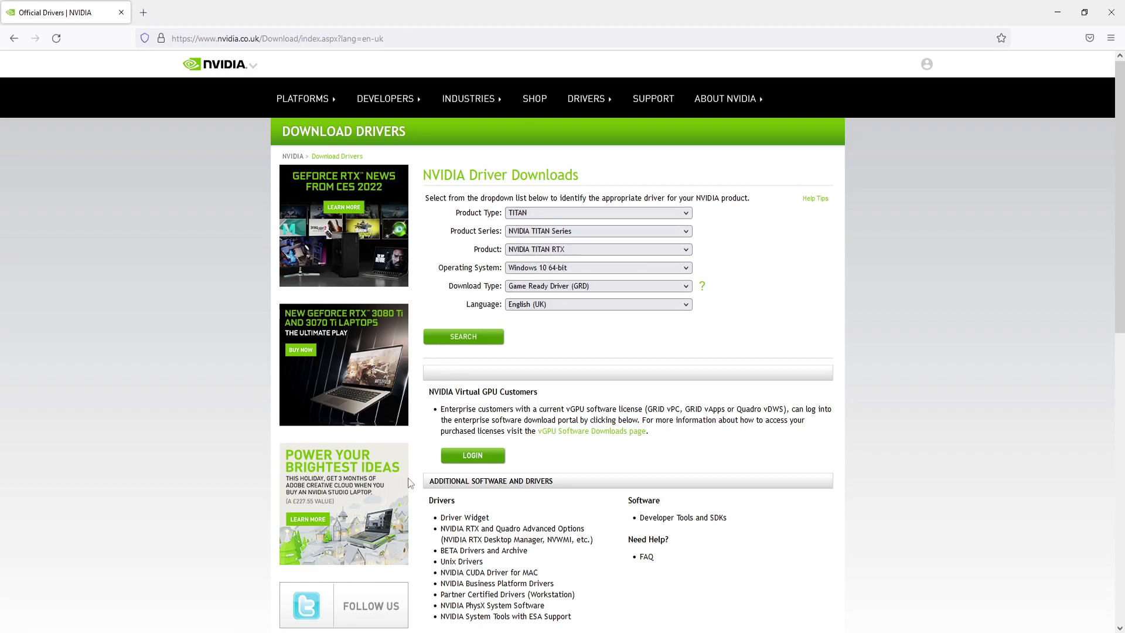
Set the NVIDIA driver search to product type GeForce and GeForce 16 Series
key("alt+Tab")
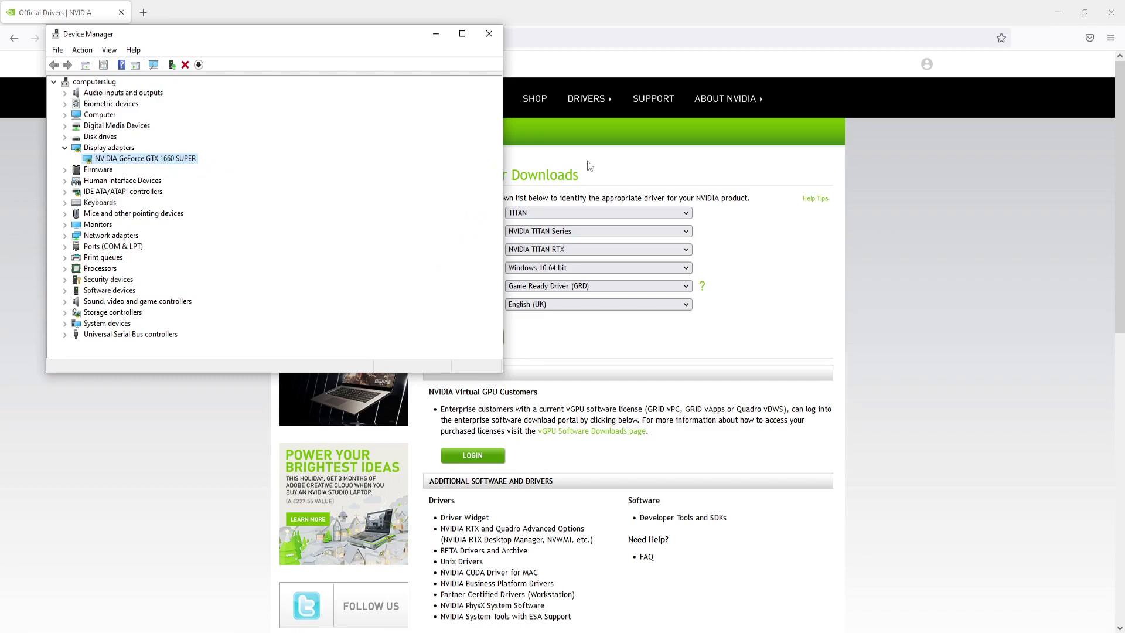
left_click(592, 215)
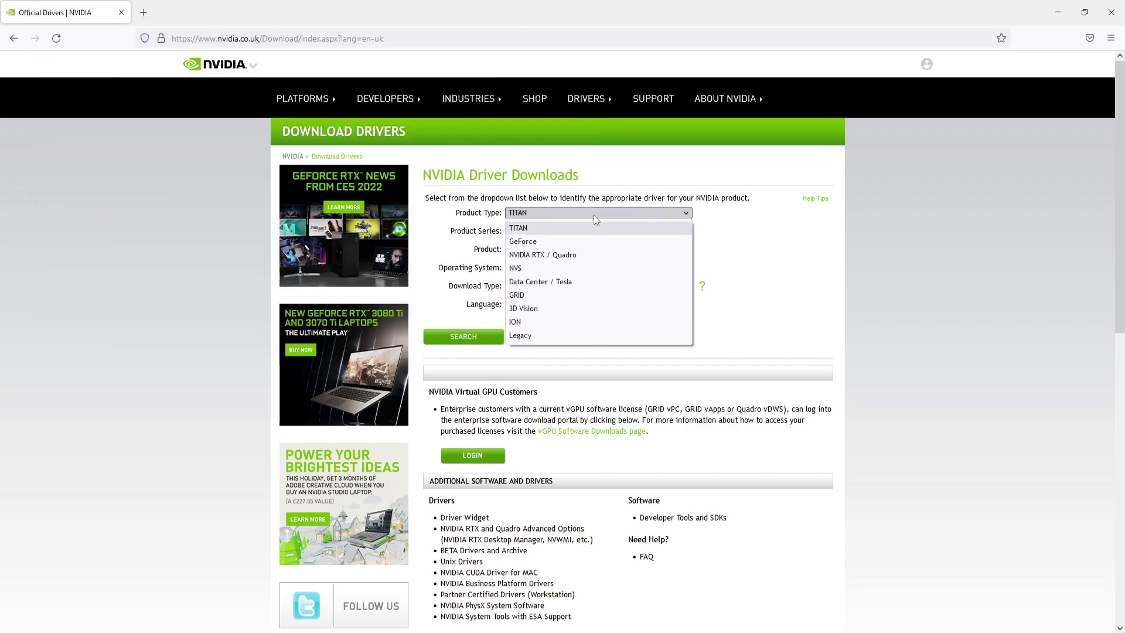
left_click(574, 237)
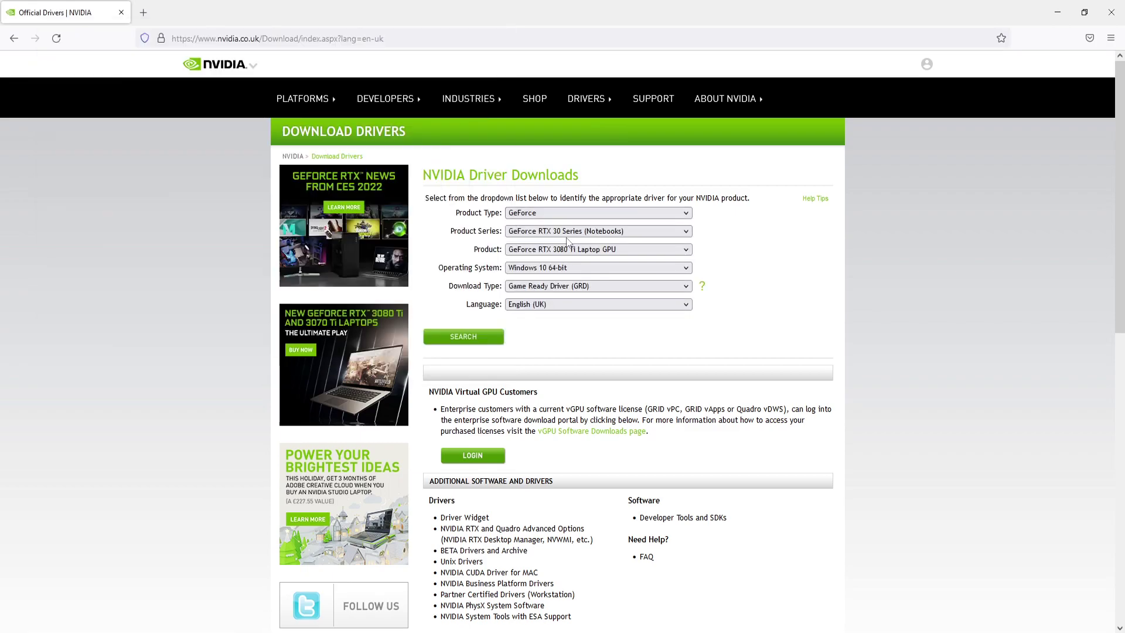
left_click(567, 233)
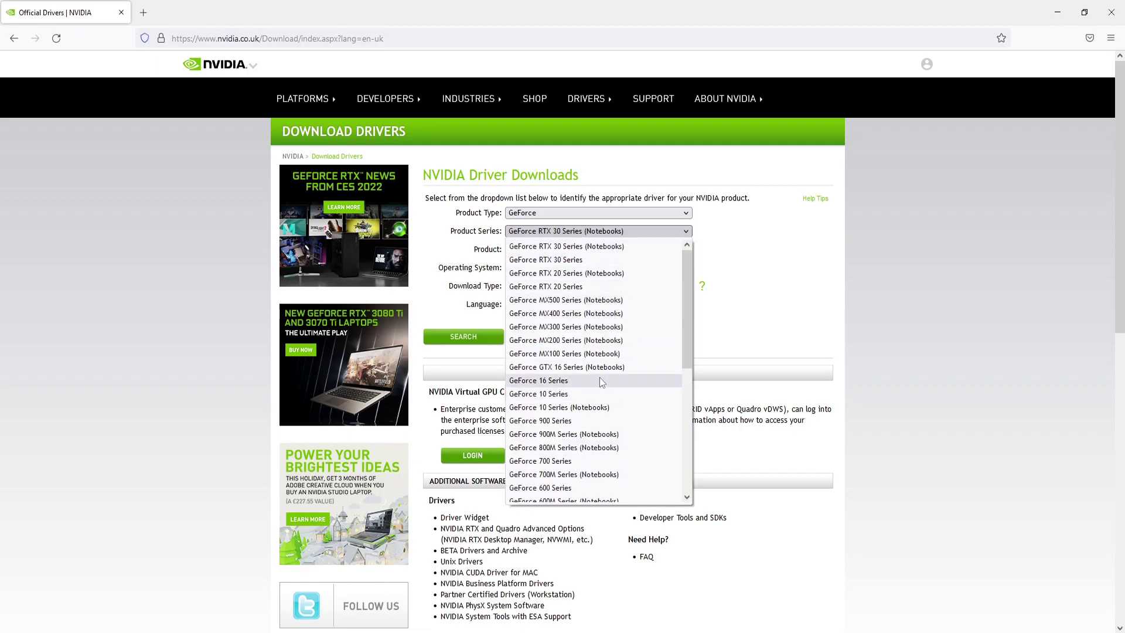
left_click(563, 380)
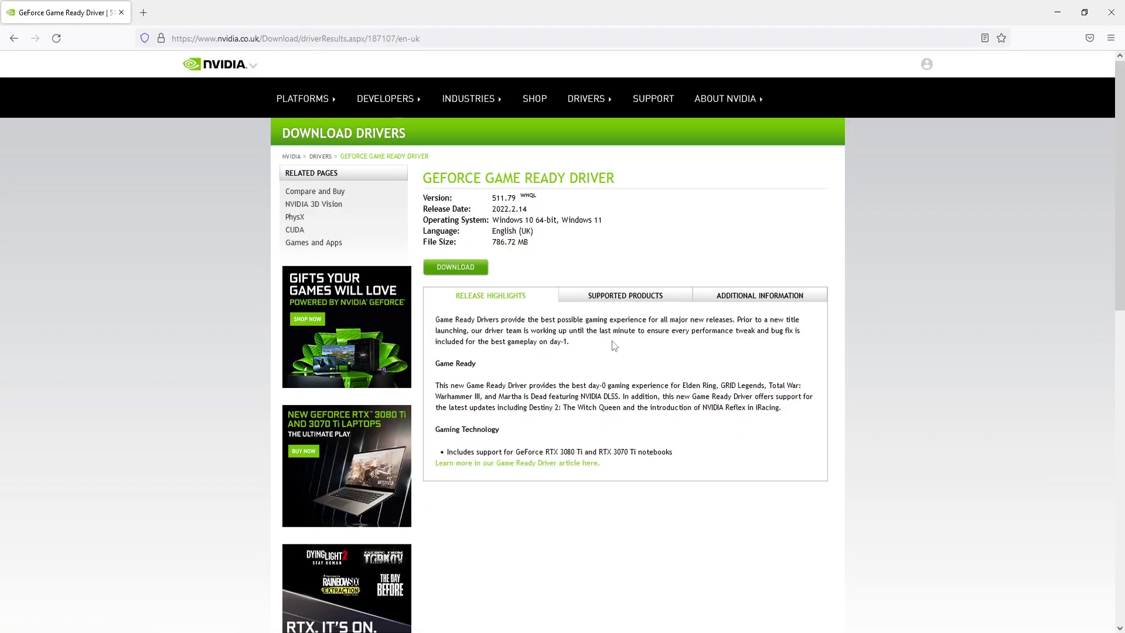
Download and save the GeForce Game Ready Driver 511.79 installer
left_click(472, 270)
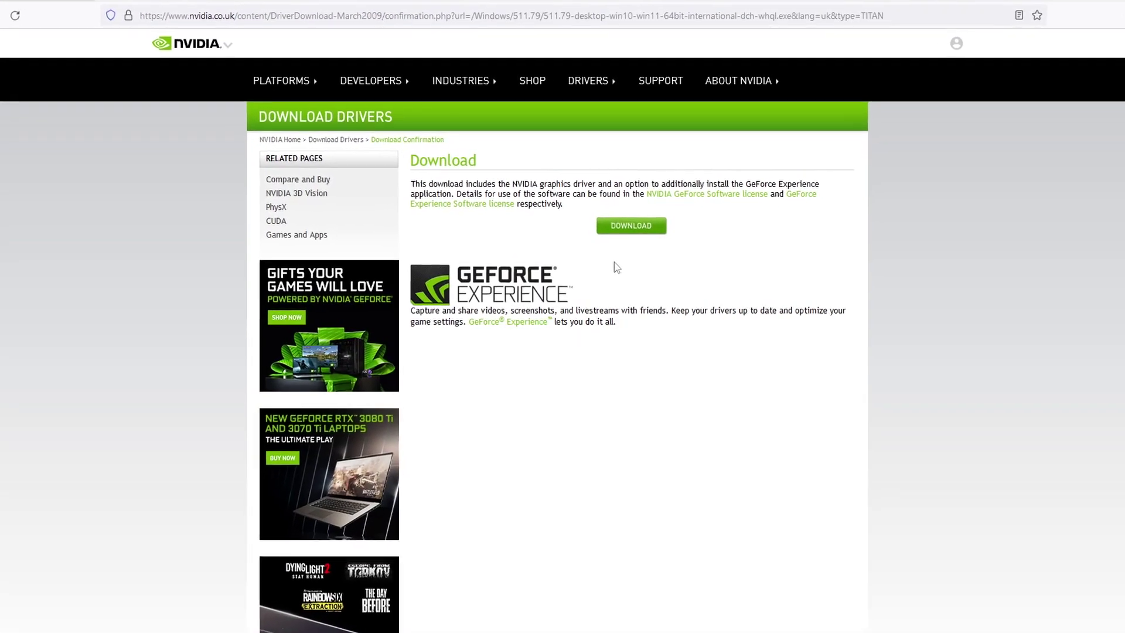
left_click(625, 230)
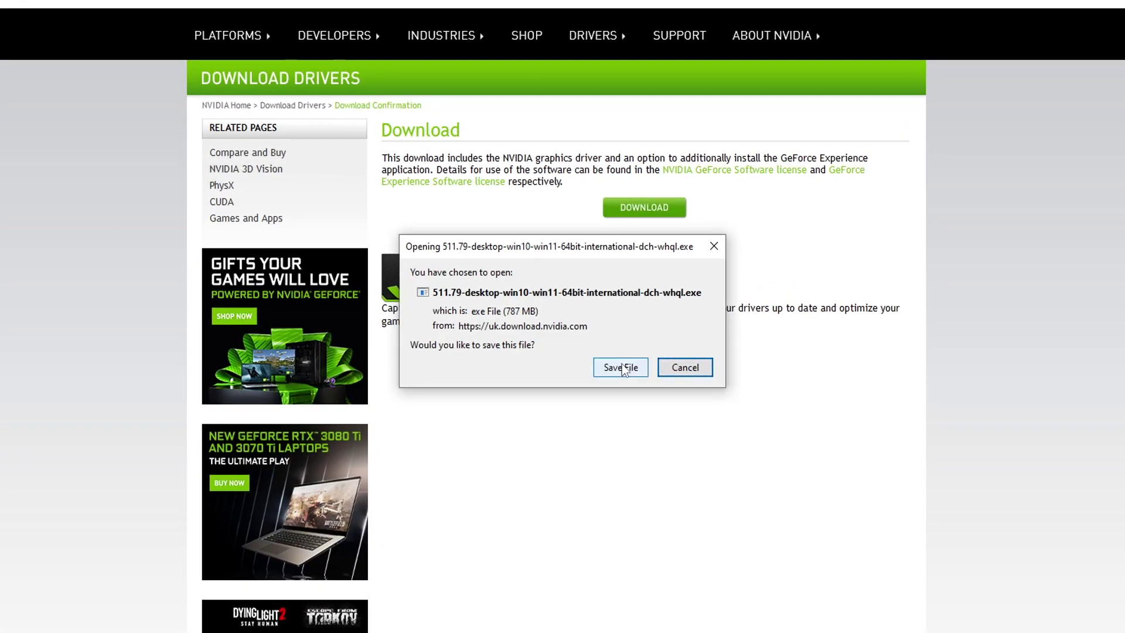
left_click(619, 364)
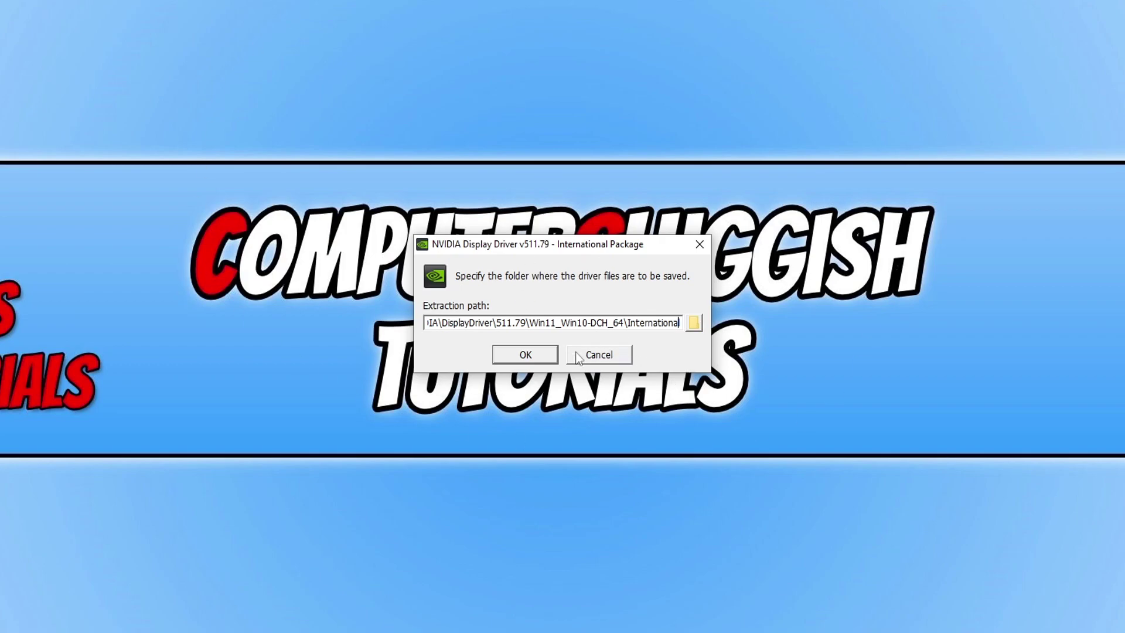
Extract to the default folder, accept the licence, and express-install Graphics Driver 511.79
left_click(525, 355)
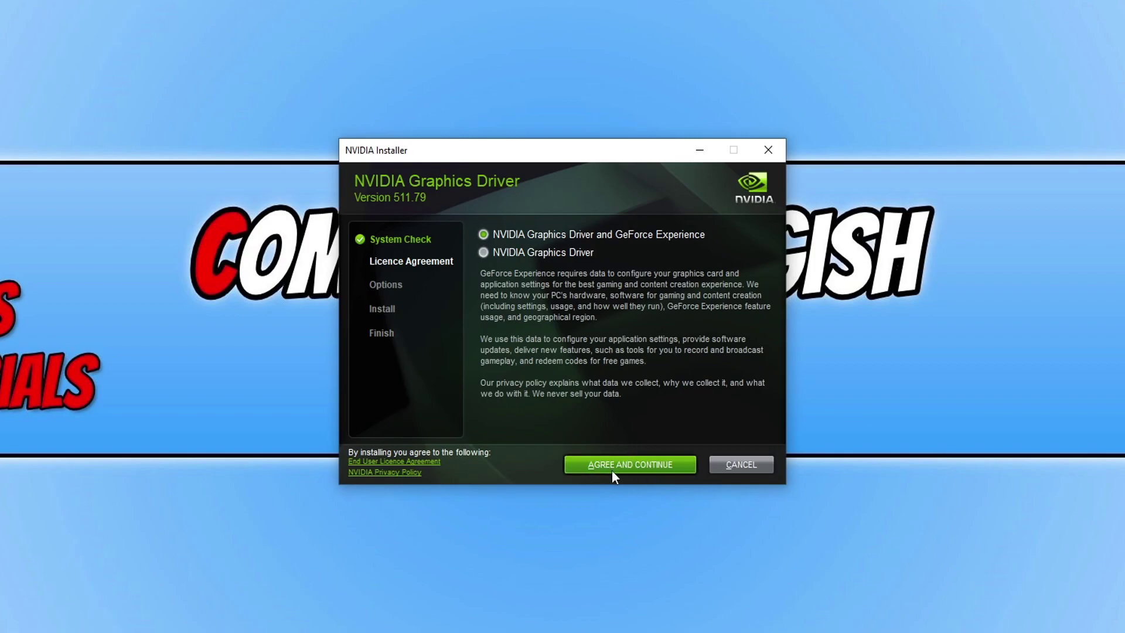
left_click(629, 468)
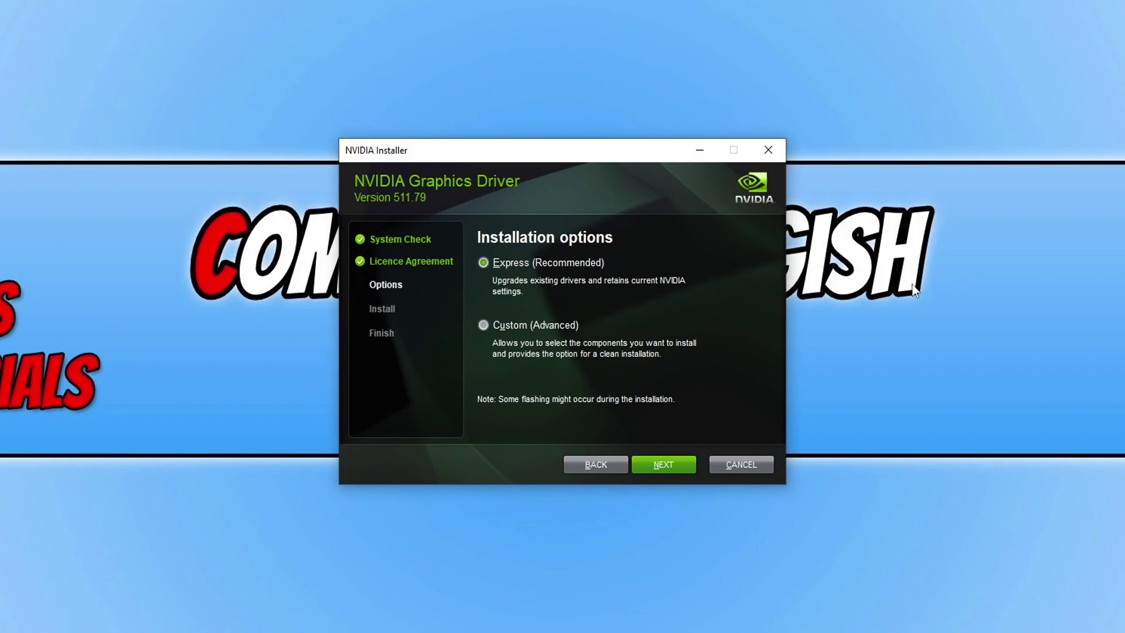
left_click(677, 463)
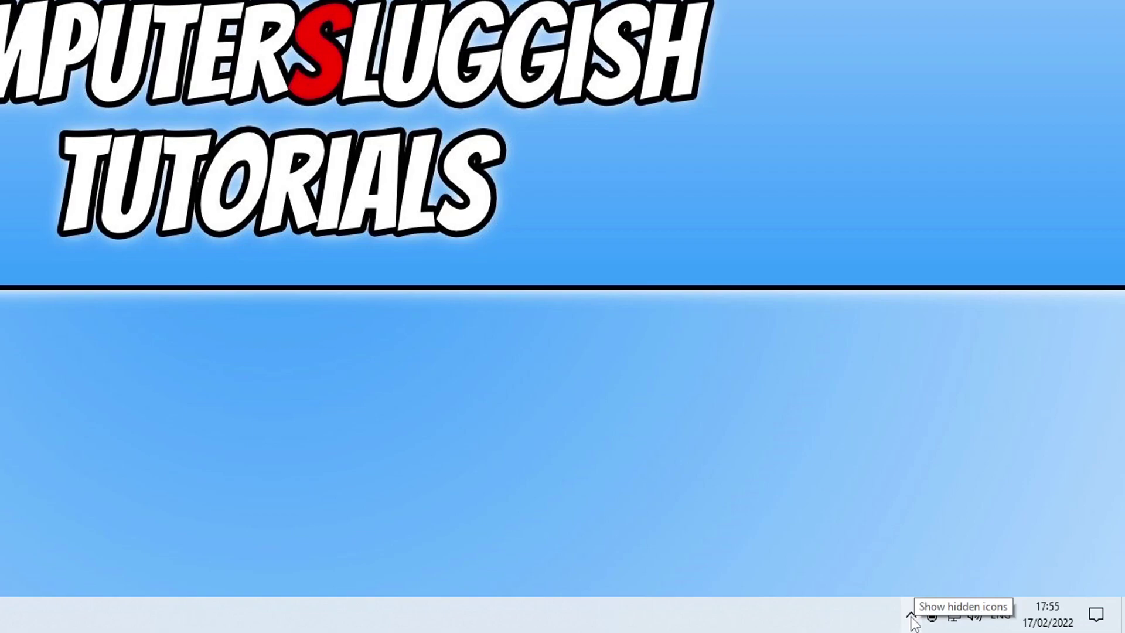
Open NVIDIA Control Panel from the restored tray icon, showing Game Ready Driver 511.79
left_click(911, 615)
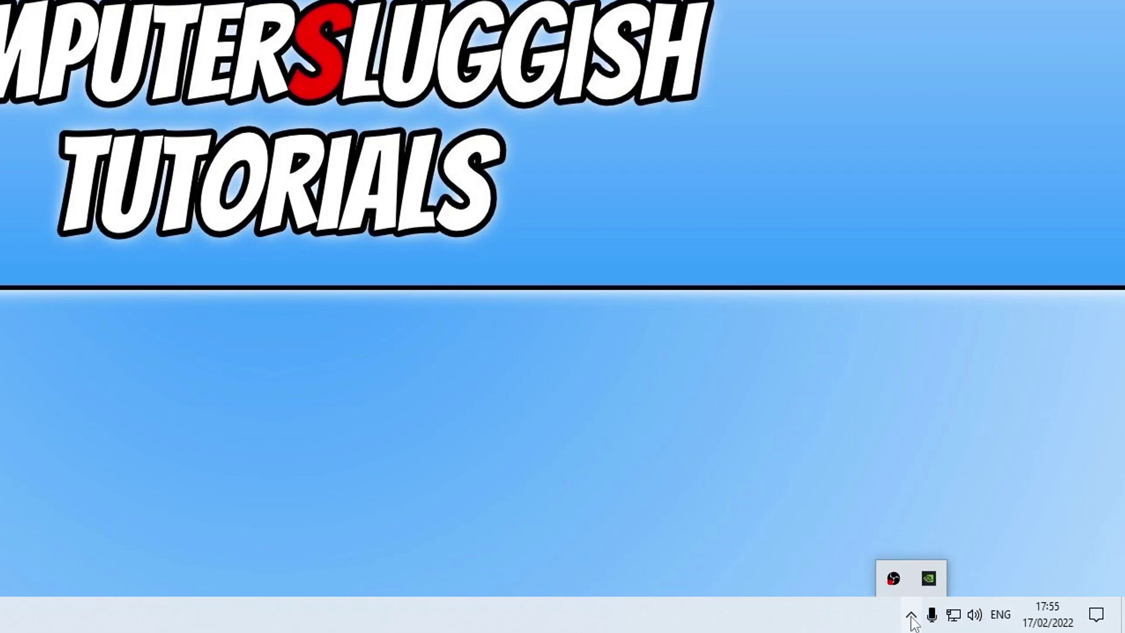
right_click(929, 579)
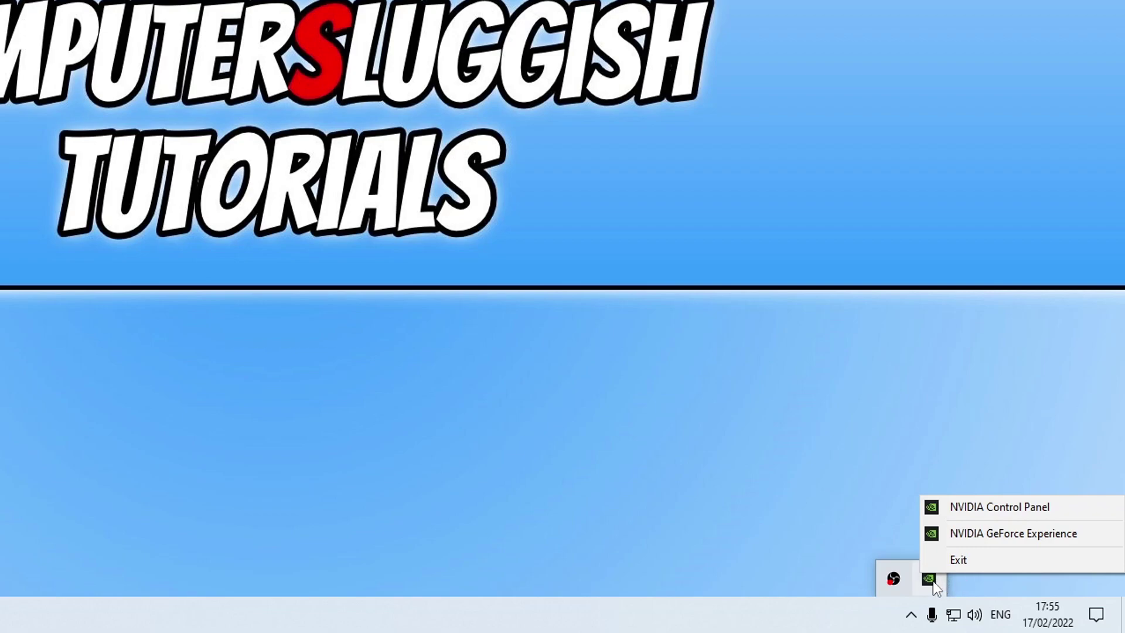
left_click(1018, 506)
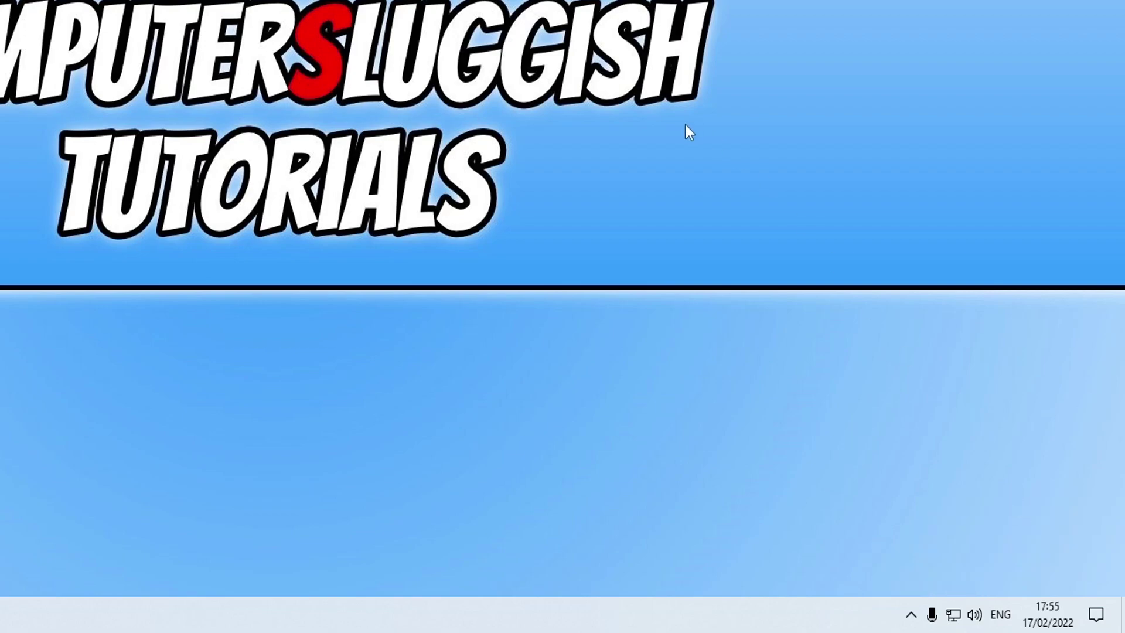